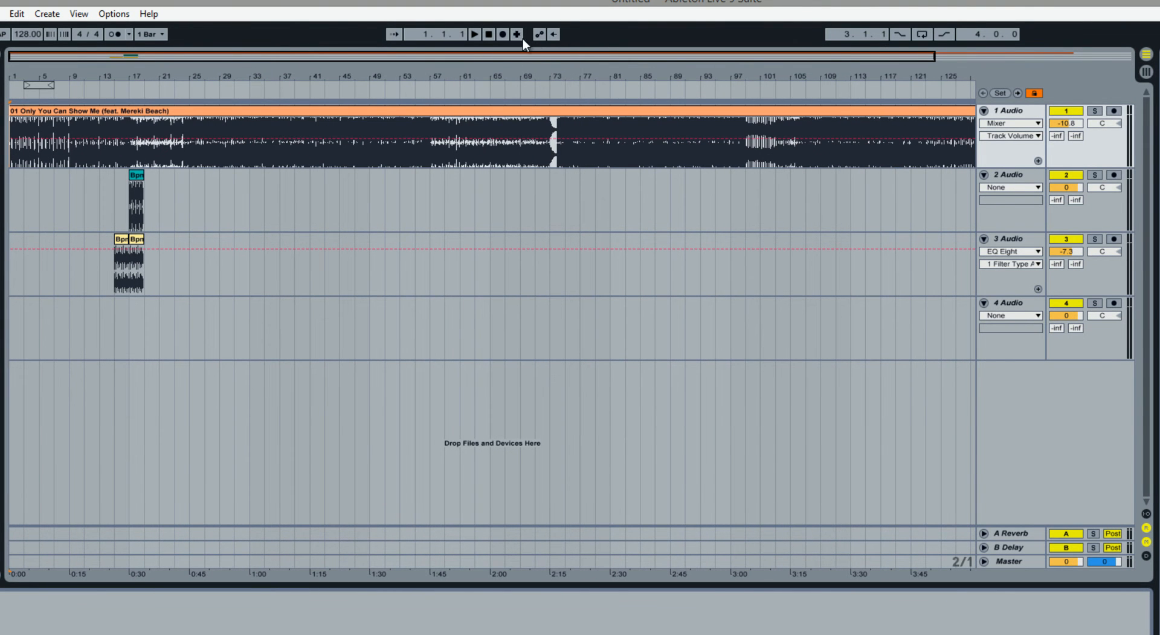
- Mute track 1 and play the drum loops on tracks 2 and 3 from bar 15 through bar 19
{"action": "left_click_drag", "start_coordinate": [570, 70], "coordinate": [579, 79]}
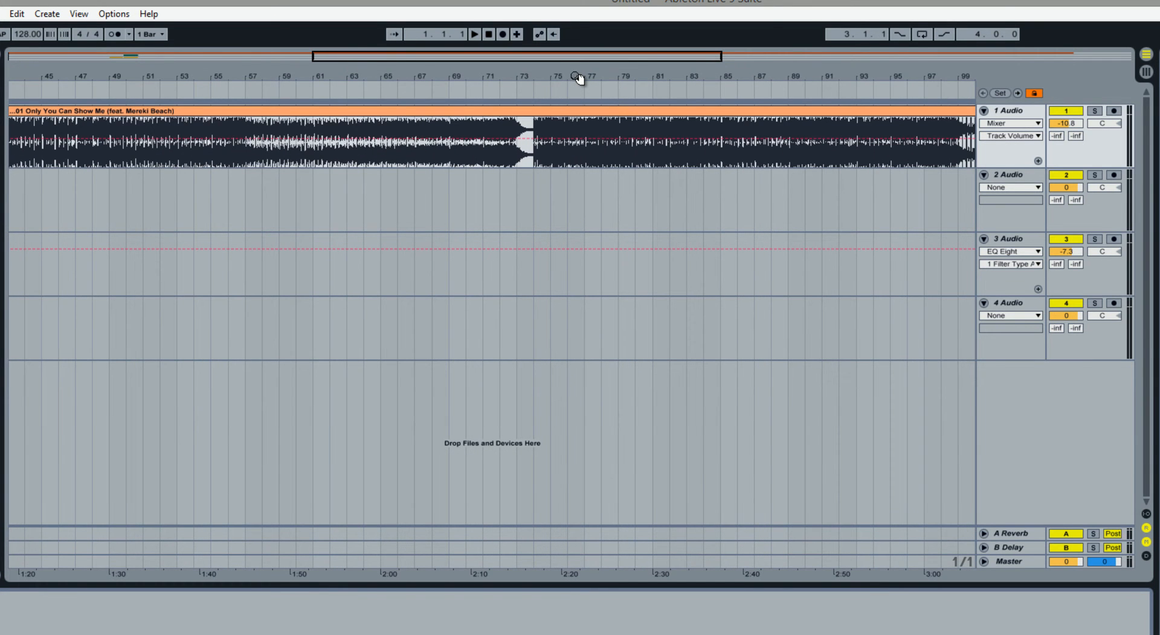
{"action": "left_click_drag", "start_coordinate": [561, 73], "coordinate": [381, 78]}
{"action": "left_click", "coordinate": [1073, 113]}
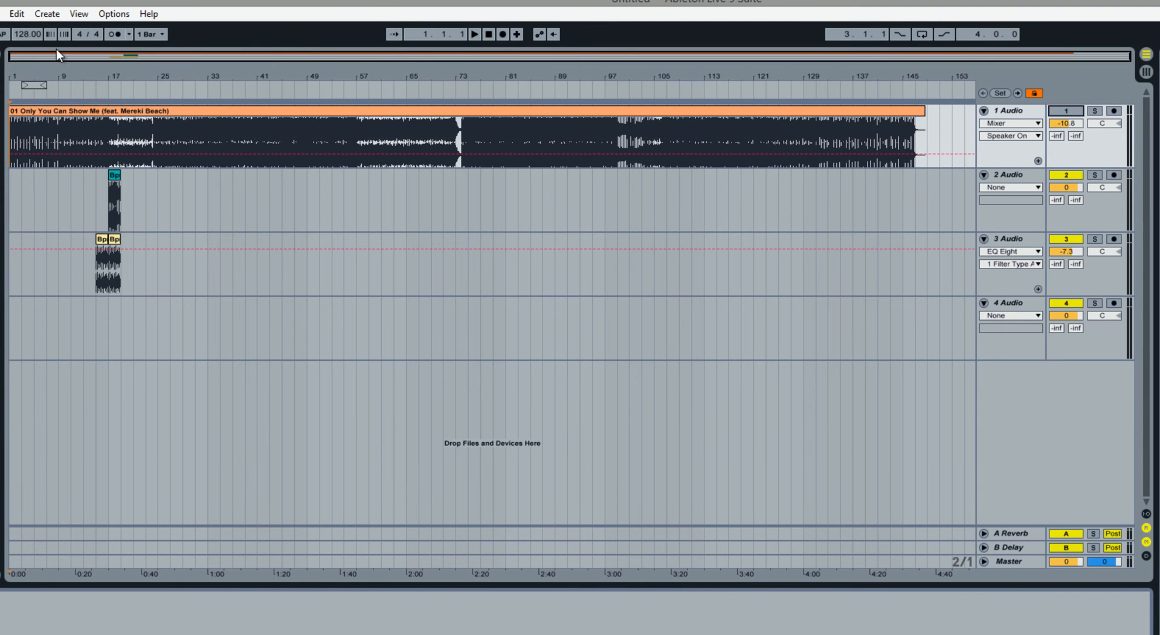
{"action": "left_click_drag", "start_coordinate": [89, 83], "coordinate": [95, 88]}
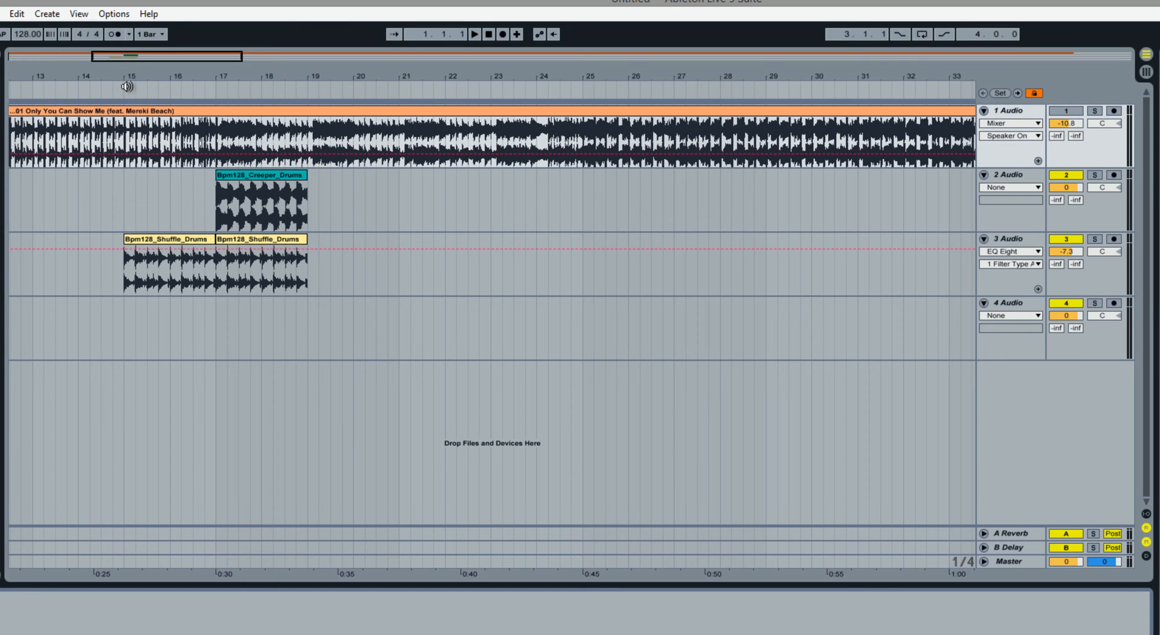
{"action": "left_click_drag", "start_coordinate": [211, 87], "coordinate": [292, 93]}
{"action": "left_click", "coordinate": [45, 88]}
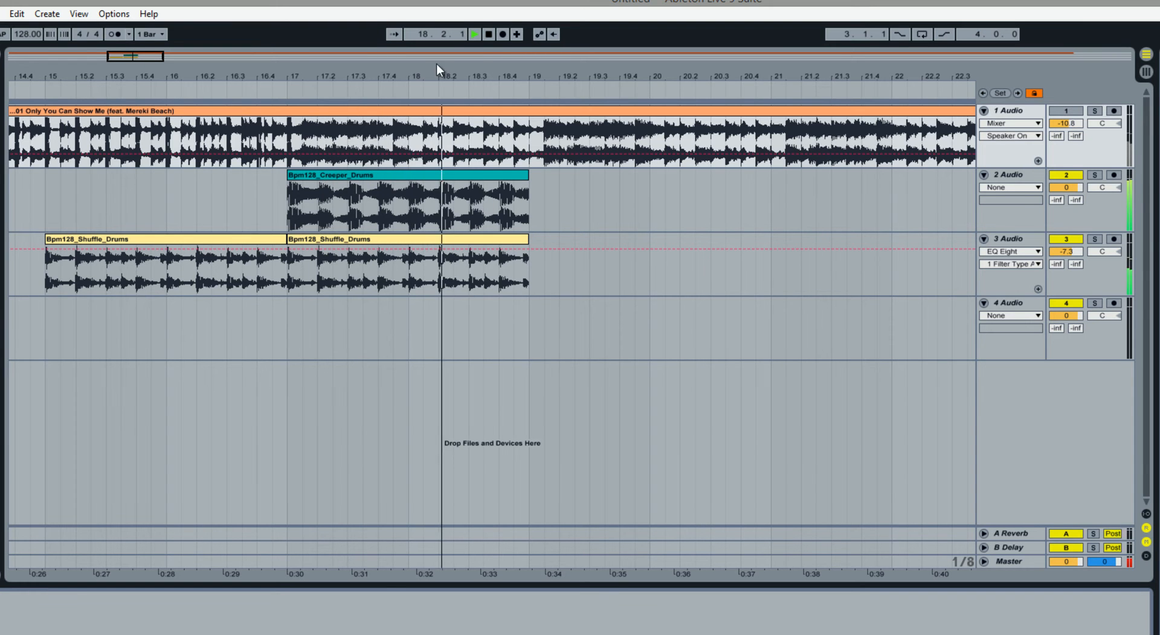
{"action": "left_click", "coordinate": [491, 37]}
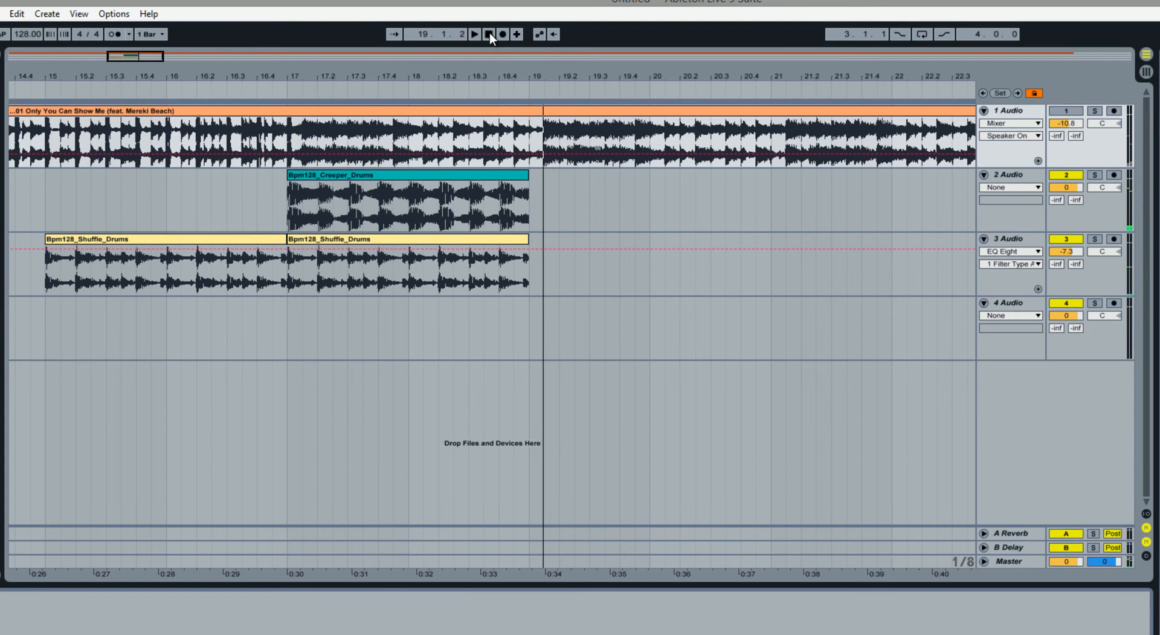
- Reactivate track 1 and play the song from just before bar 74
{"action": "mouse_move", "coordinate": [355, 54]}
{"action": "left_mouse_down"}
{"action": "mouse_move", "coordinate": [355, 69]}
{"action": "mouse_move", "coordinate": [364, 60]}
{"action": "left_mouse_up"}
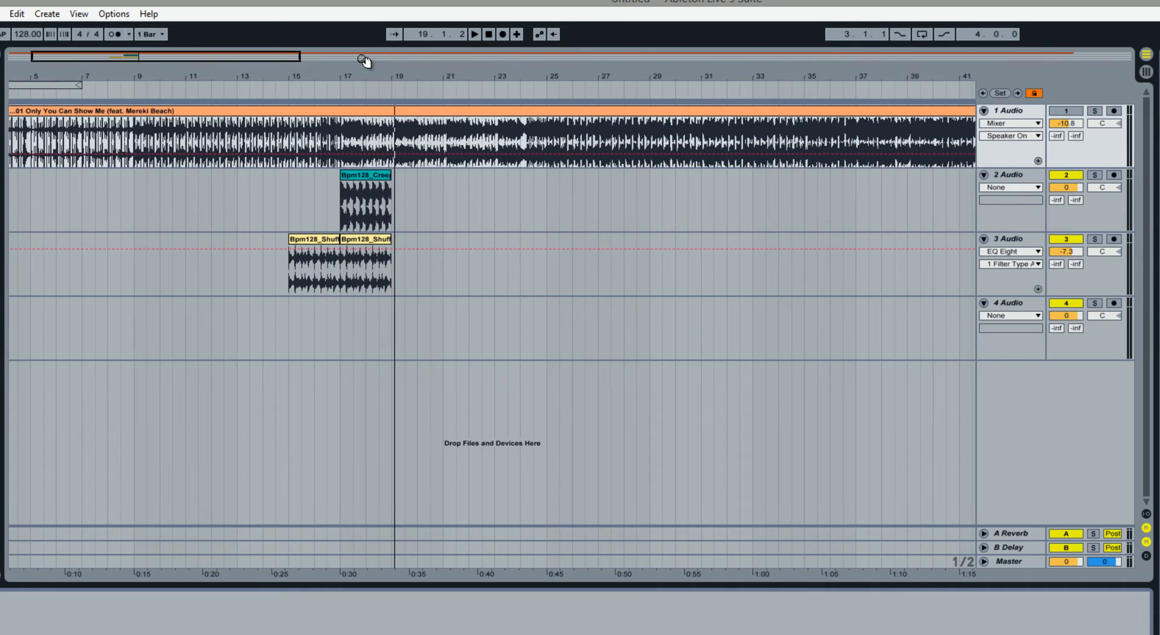
{"action": "left_click", "coordinate": [424, 92]}
{"action": "mouse_move", "coordinate": [355, 73]}
{"action": "left_mouse_down"}
{"action": "mouse_move", "coordinate": [352, 95]}
{"action": "mouse_move", "coordinate": [352, 77]}
{"action": "left_mouse_up"}
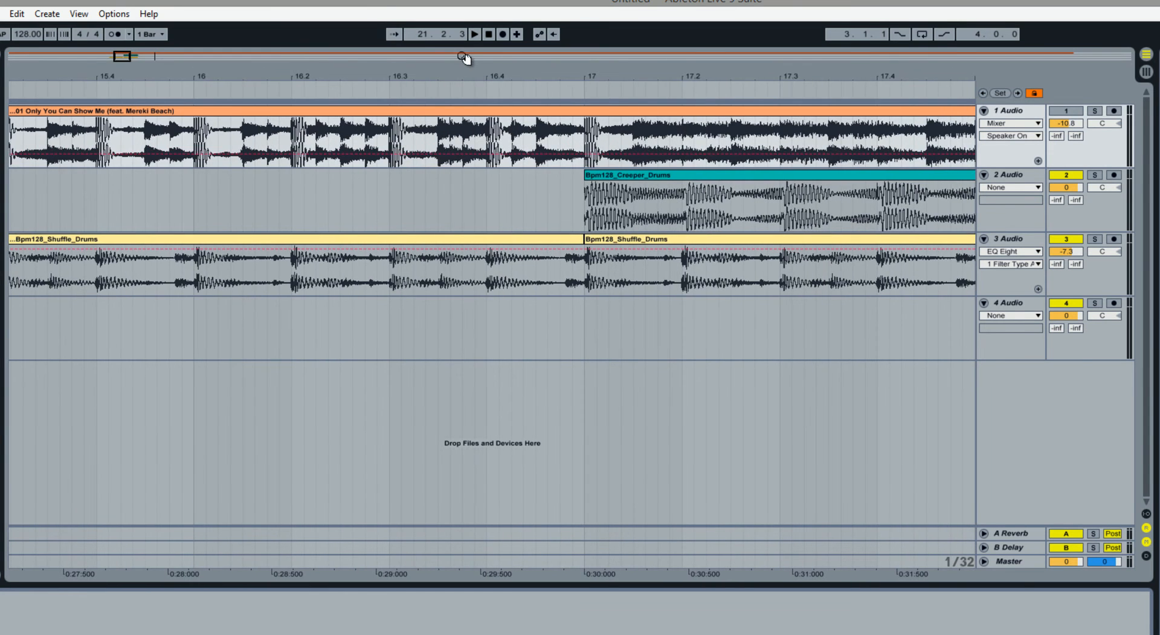
{"action": "left_click_drag", "start_coordinate": [465, 55], "coordinate": [469, 70]}
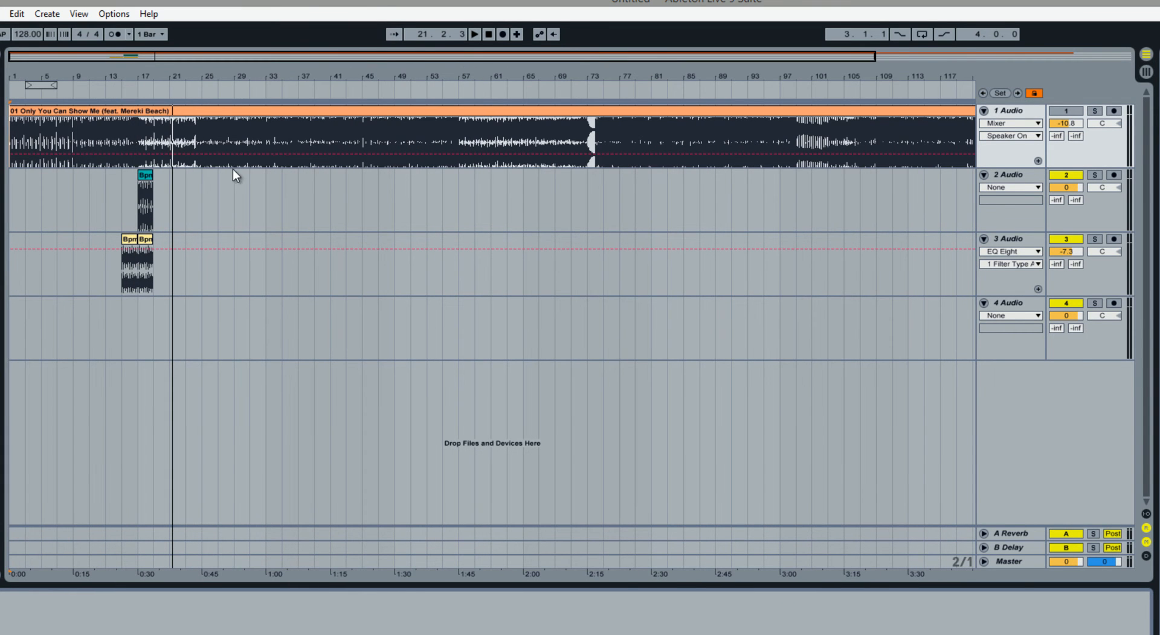
{"action": "left_click_drag", "start_coordinate": [611, 82], "coordinate": [609, 78]}
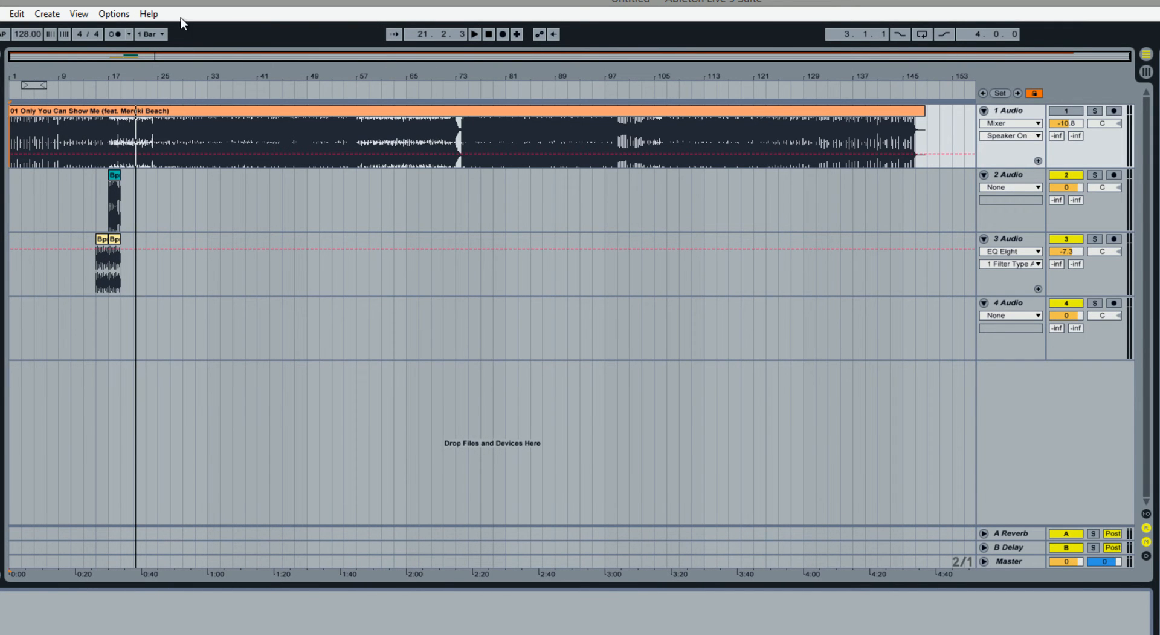
{"action": "left_click_drag", "start_coordinate": [466, 77], "coordinate": [464, 81]}
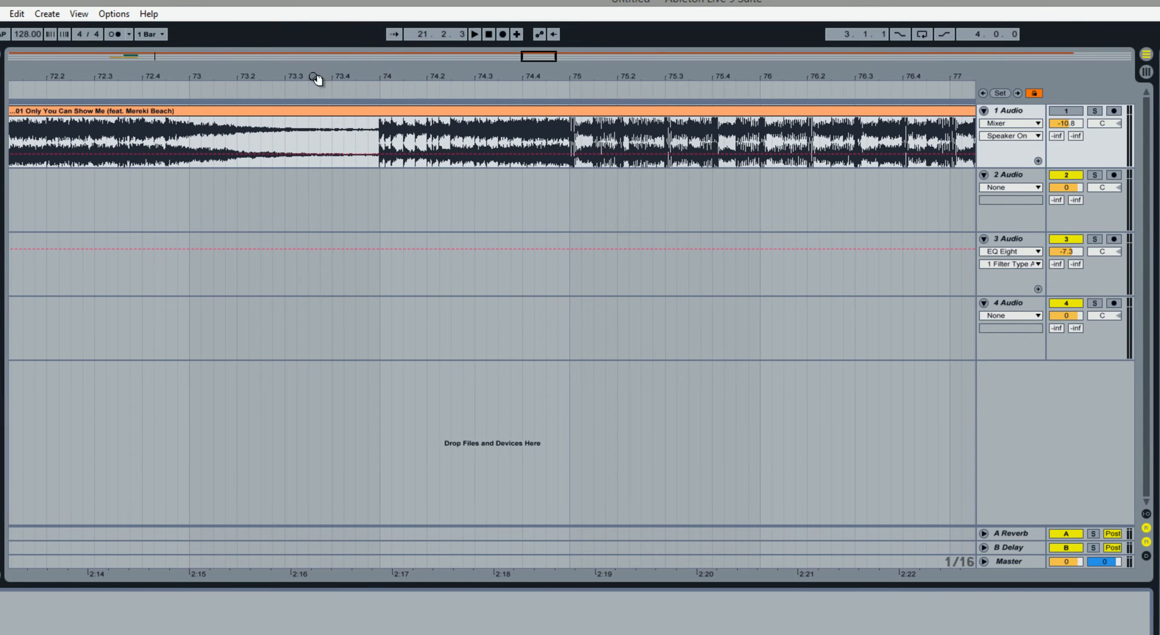
{"action": "left_click", "coordinate": [1066, 112]}
{"action": "left_click", "coordinate": [339, 92]}
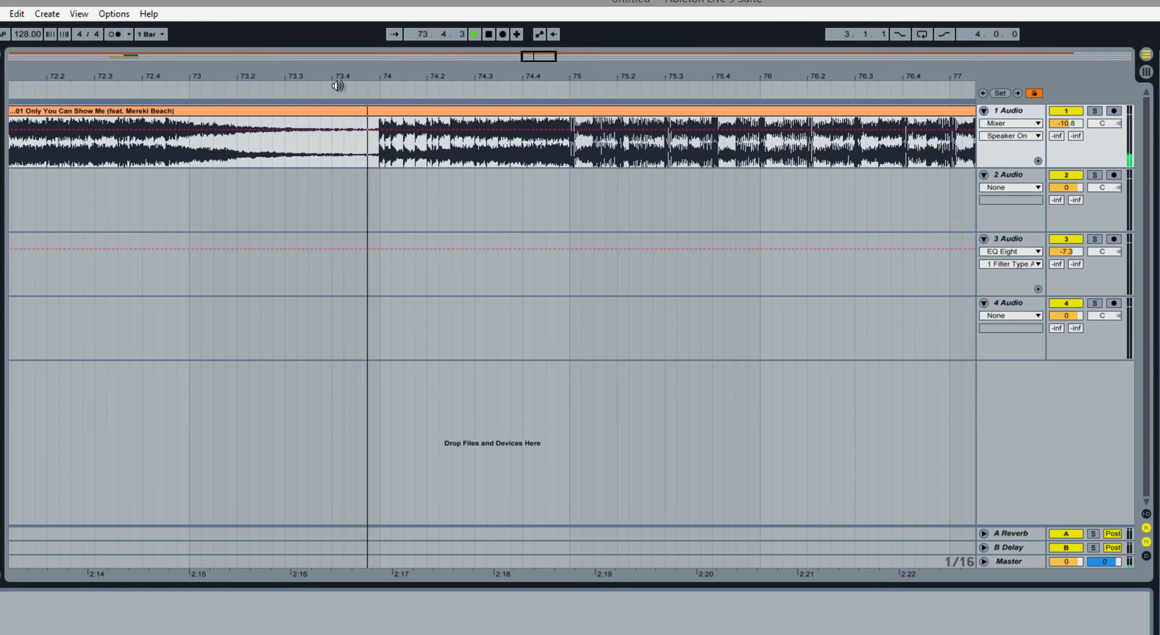
{"action": "left_click", "coordinate": [489, 33]}
- Cut the section from bar 74 to 75 out of the song on track 1 and paste it onto track 2
{"action": "left_click_drag", "start_coordinate": [482, 71], "coordinate": [485, 100]}
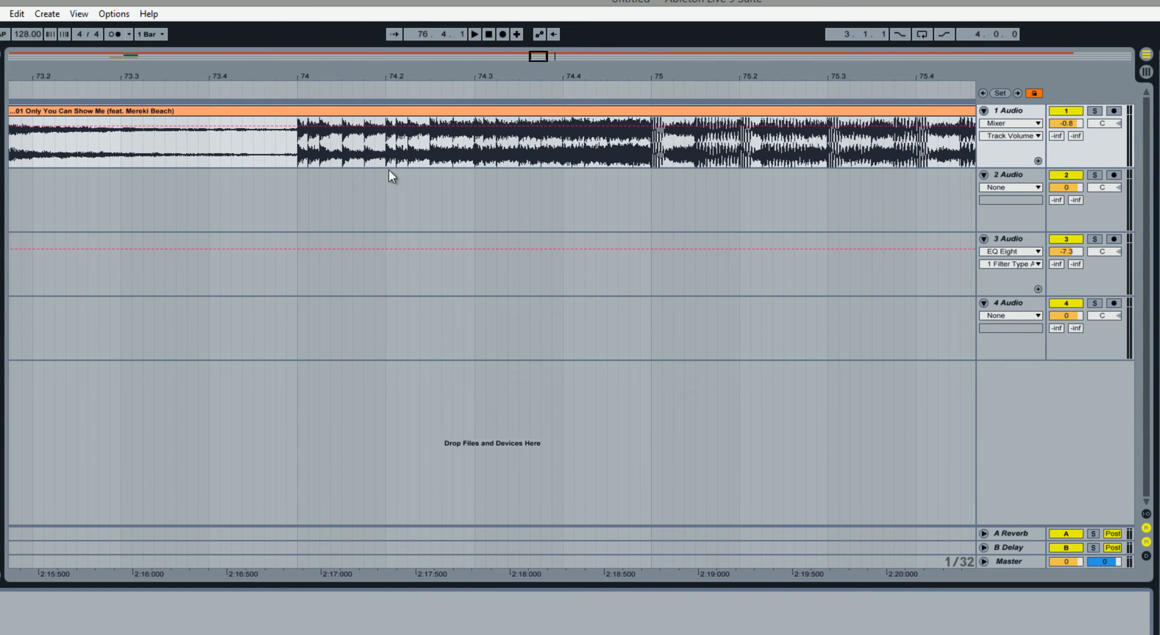
{"action": "left_click_drag", "start_coordinate": [296, 159], "coordinate": [663, 169]}
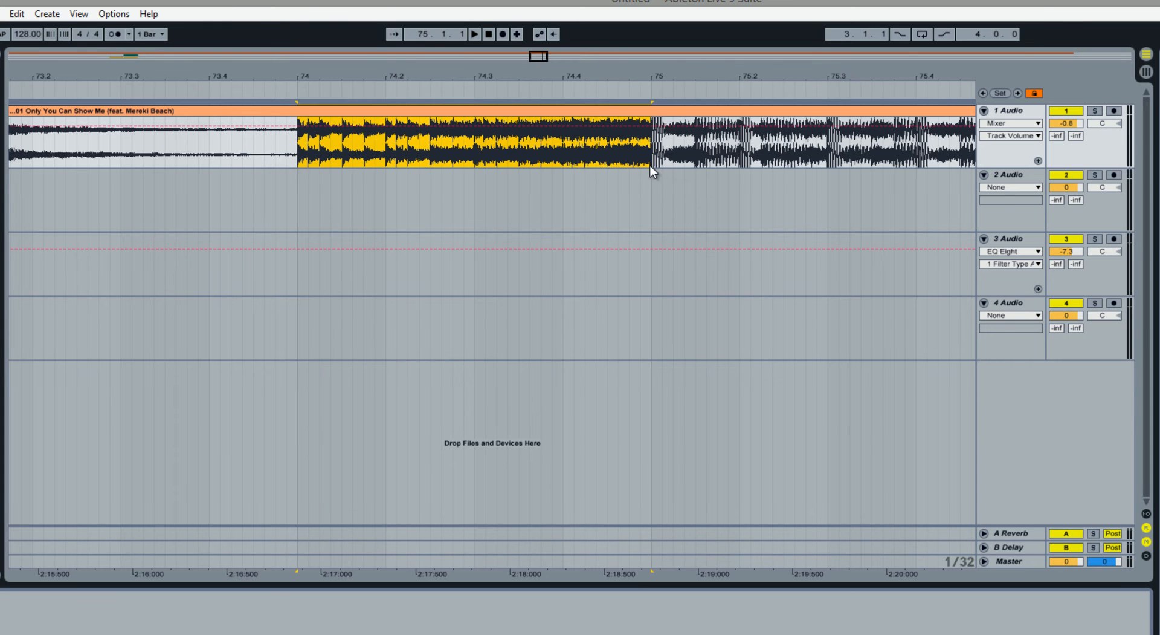
{"action": "key", "text": "Delete"}
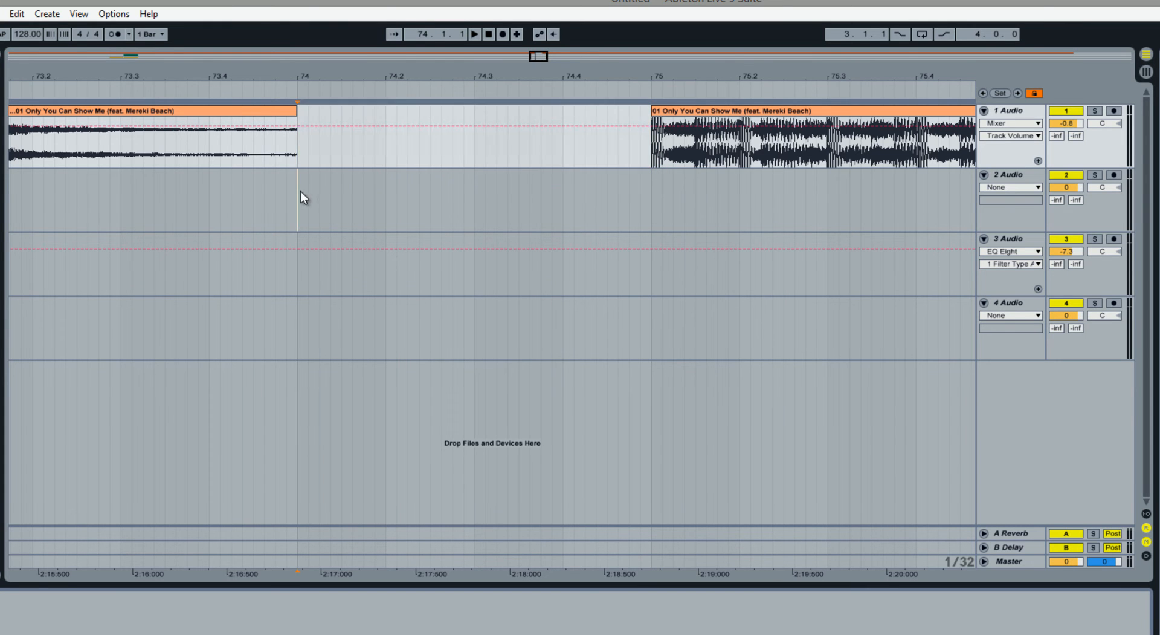
{"action": "left_click", "coordinate": [303, 198]}
{"action": "key", "text": "ctrl+v"}
- Delete the two remaining song clips from track 1 and move the one-bar clip onto track 1 at bar 69
{"action": "left_click_drag", "start_coordinate": [541, 57], "coordinate": [546, 57]}
{"action": "left_click", "coordinate": [608, 112]}
{"action": "key", "text": "Delete"}
{"action": "left_click", "coordinate": [415, 109]}
{"action": "key", "text": "Delete"}
{"action": "left_click_drag", "start_coordinate": [568, 175], "coordinate": [368, 122]}
- Split the one-bar clip at 69.2 and delete the part after its first beat
{"action": "left_click_drag", "start_coordinate": [354, 74], "coordinate": [363, 82]}
{"action": "left_click", "coordinate": [398, 159]}
{"action": "left_click_drag", "start_coordinate": [397, 165], "coordinate": [302, 166]}
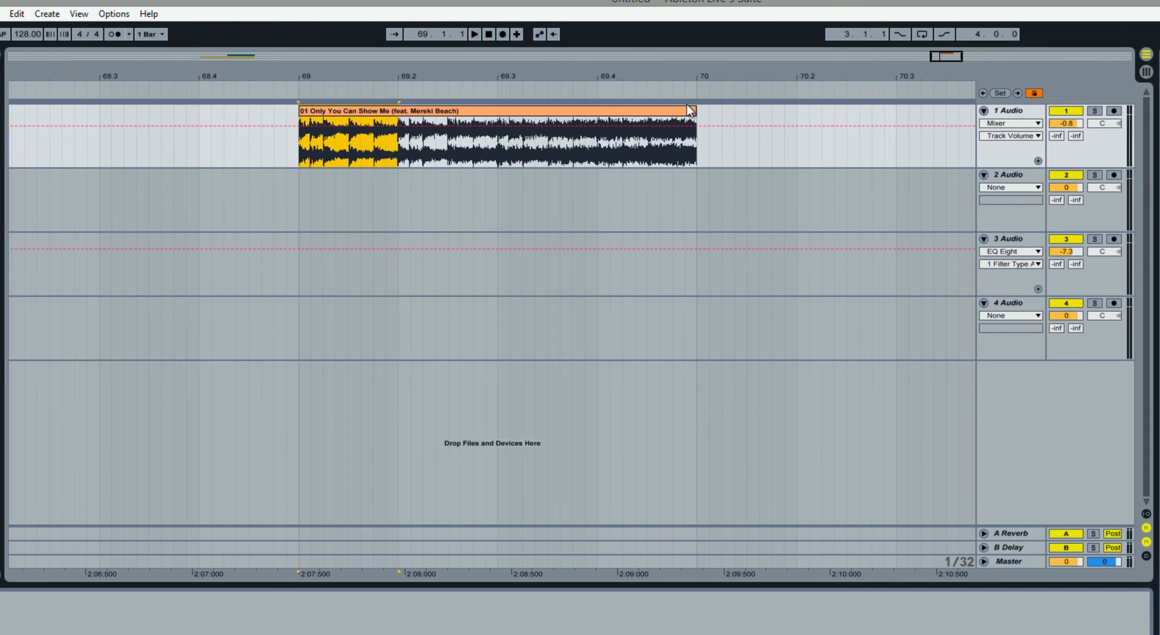
{"action": "key", "text": "ctrl+e"}
{"action": "left_click", "coordinate": [572, 115]}
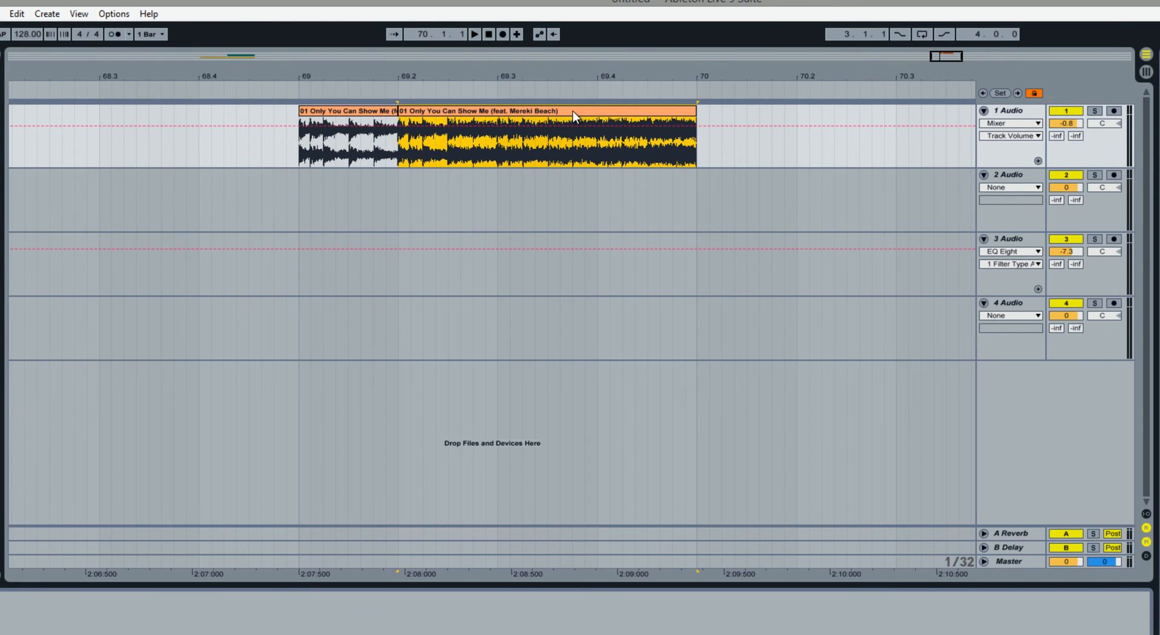
{"action": "key", "text": "Delete"}
- Move the one-beat clip on track 1 to 16.4, so it ends where the Creeper drums start at bar 17
{"action": "left_click_drag", "start_coordinate": [433, 70], "coordinate": [436, 62]}
{"action": "mouse_move", "coordinate": [475, 118]}
{"action": "left_mouse_down"}
{"action": "mouse_move", "coordinate": [55, 165]}
{"action": "mouse_move", "coordinate": [11, 160]}
{"action": "mouse_move", "coordinate": [20, 152]}
{"action": "left_mouse_up"}
{"action": "left_click_drag", "start_coordinate": [114, 80], "coordinate": [108, 74]}
{"action": "mouse_move", "coordinate": [663, 117]}
{"action": "left_mouse_down"}
{"action": "mouse_move", "coordinate": [520, 119]}
{"action": "mouse_move", "coordinate": [195, 212]}
{"action": "mouse_move", "coordinate": [204, 139]}
{"action": "left_mouse_up"}
{"action": "left_click_drag", "start_coordinate": [211, 77], "coordinate": [446, 77]}
{"action": "left_click_drag", "start_coordinate": [454, 115], "coordinate": [402, 116]}
- Set track 1's volume to -8.5 and play the transition into bar 17
{"action": "left_click_drag", "start_coordinate": [1064, 125], "coordinate": [1064, 135]}
{"action": "left_click", "coordinate": [168, 84]}
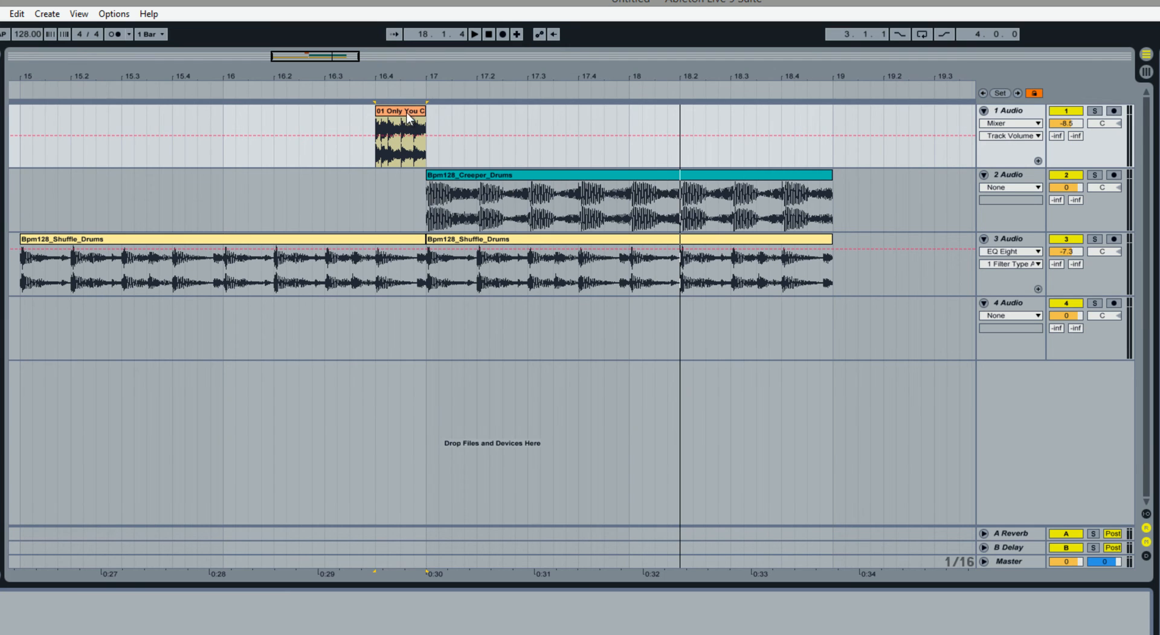
- Add a Reverb to track 1 with the input filter at 1.77 kHz, Dry/Wet at 0% and Decay Time at 4.34 s
{"action": "left_click", "coordinate": [1017, 93]}
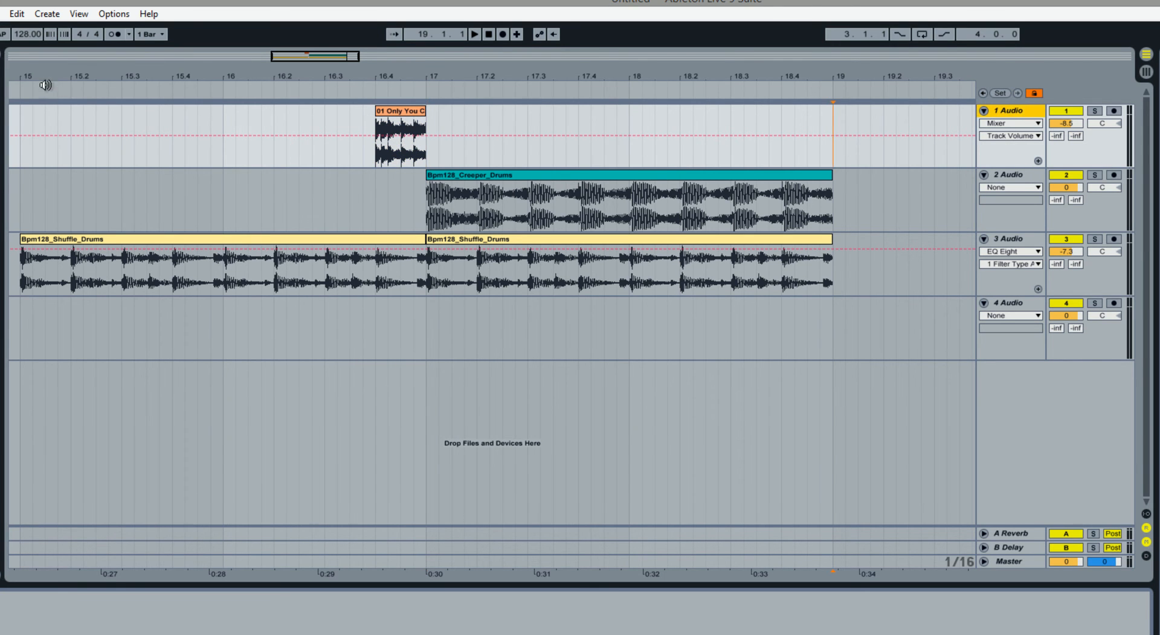
{"action": "left_click", "coordinate": [1, 54]}
{"action": "left_click", "coordinate": [36, 130]}
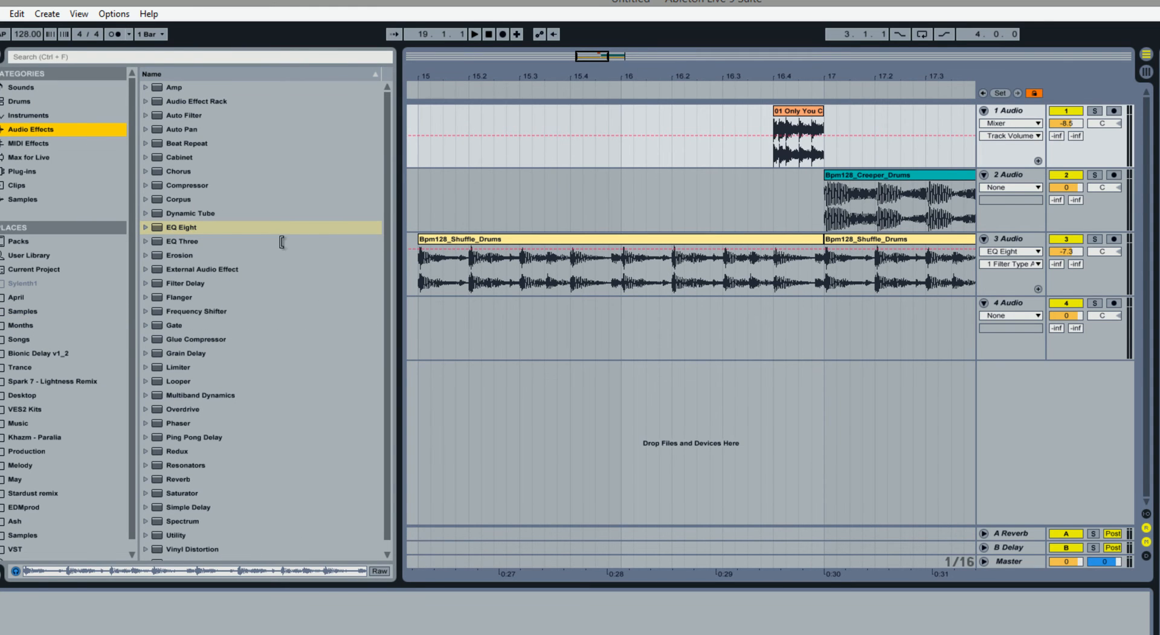
{"action": "double_click", "coordinate": [175, 480]}
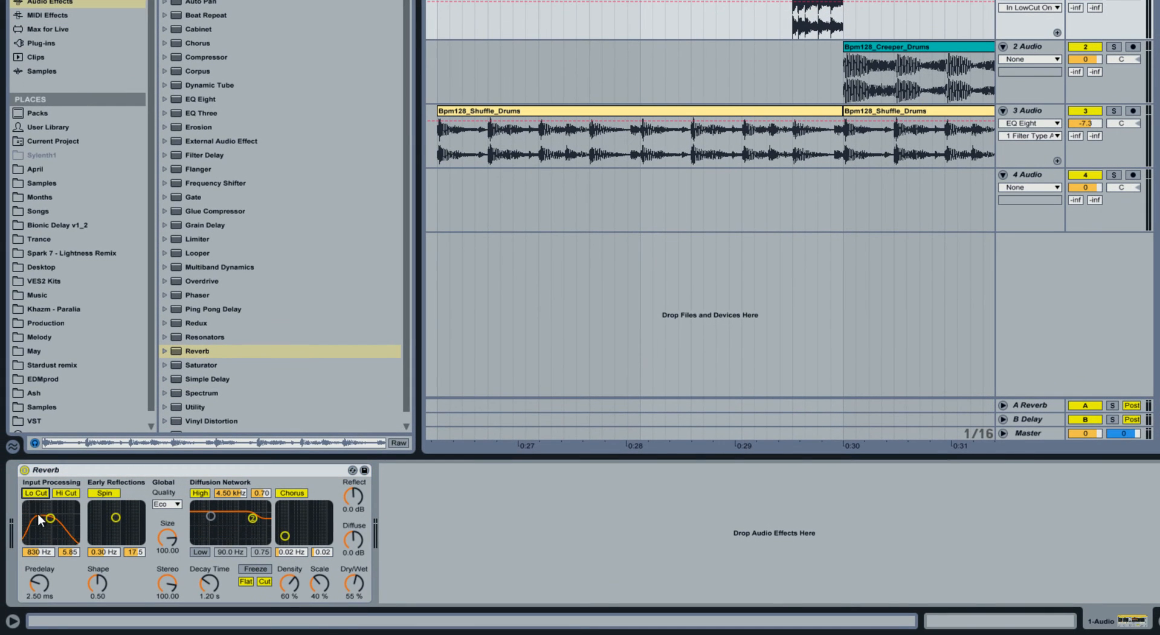
{"action": "left_click_drag", "start_coordinate": [50, 518], "coordinate": [55, 518]}
{"action": "left_click_drag", "start_coordinate": [350, 581], "coordinate": [349, 604]}
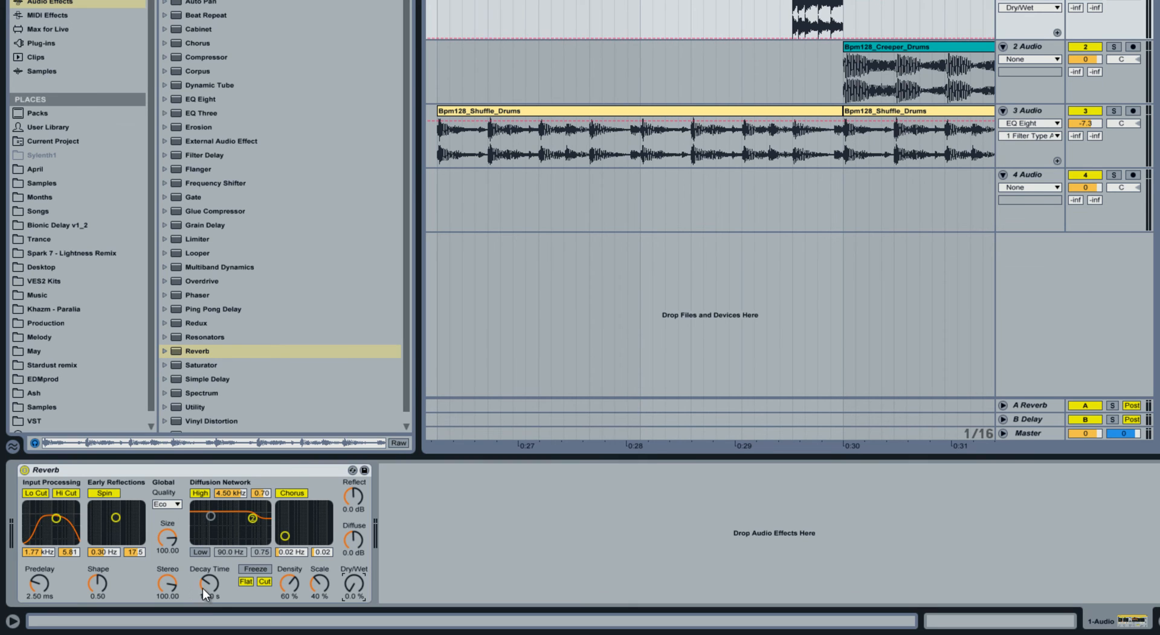
{"action": "left_click_drag", "start_coordinate": [204, 591], "coordinate": [208, 586]}
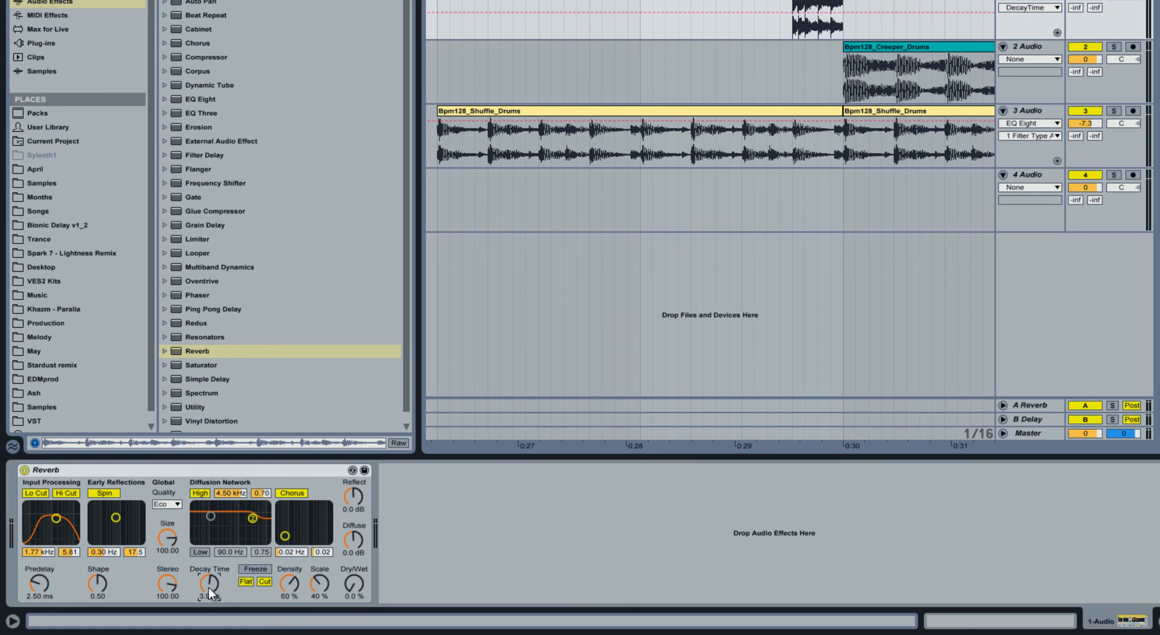
- Automate the Reverb's Dry/Wet from 0% at 16.4 to 100% at bar 17 and play the transition
{"action": "right_click", "coordinate": [354, 588]}
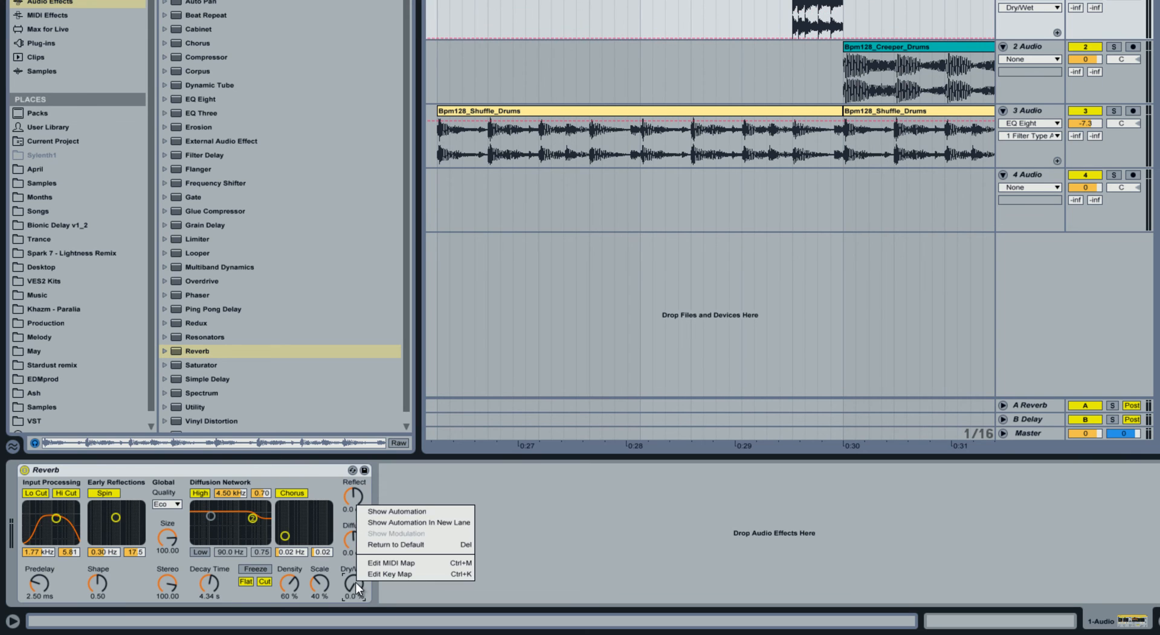
{"action": "left_click", "coordinate": [378, 510]}
{"action": "left_click", "coordinate": [794, 75]}
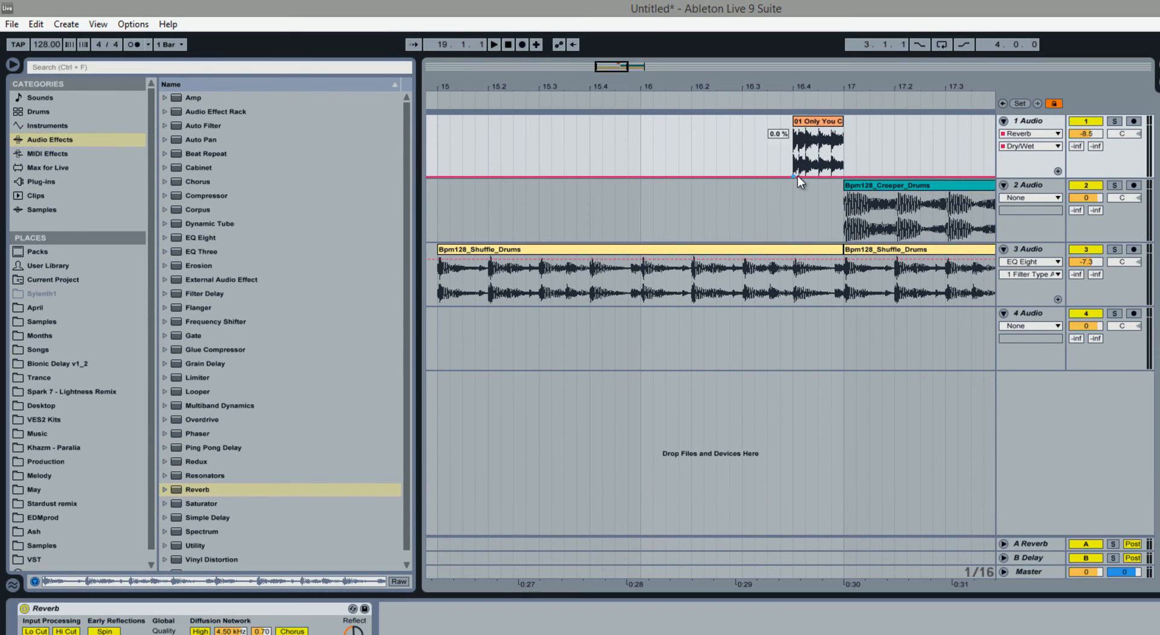
{"action": "left_click_drag", "start_coordinate": [843, 176], "coordinate": [843, 128]}
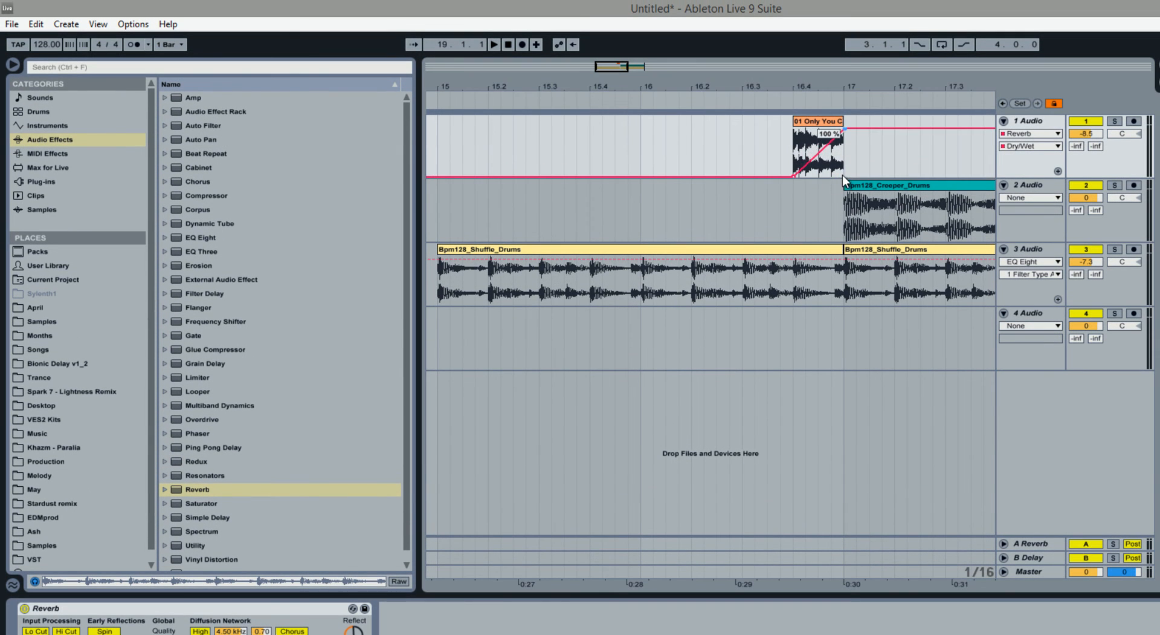
{"action": "left_click_drag", "start_coordinate": [779, 87], "coordinate": [459, 87]}
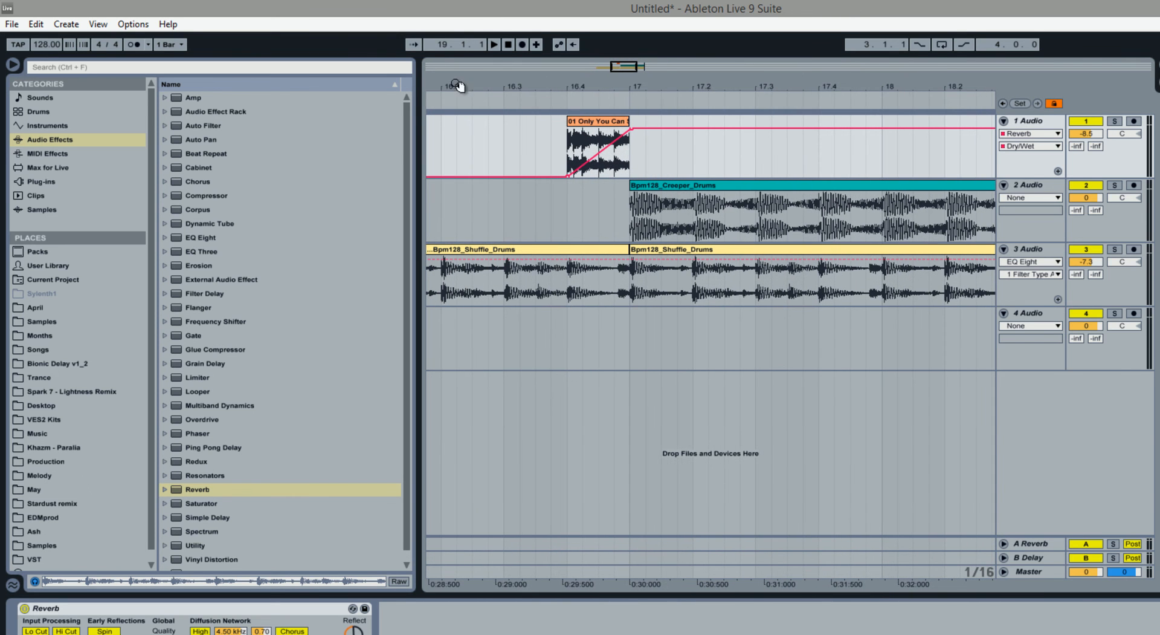
{"action": "left_click", "coordinate": [534, 99]}
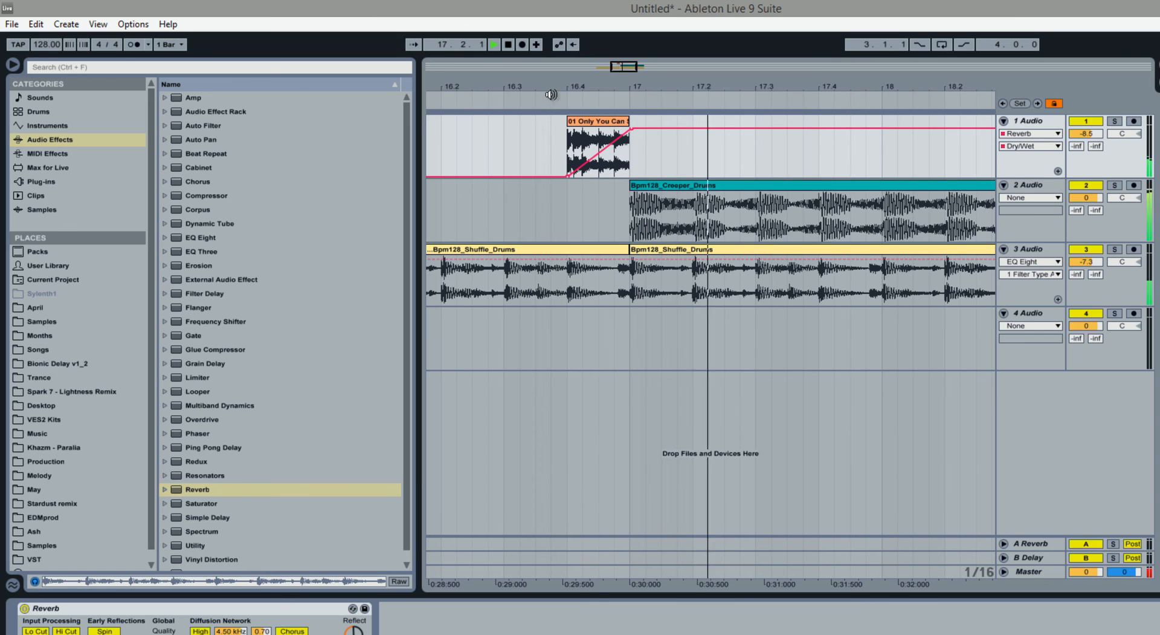
- Bend the Reverb Dry/Wet ramp between 16.4 and 17 into a curve that rises slowly at first, and replay the transition
{"action": "left_click_drag", "start_coordinate": [566, 87], "coordinate": [566, 83]}
{"action": "key", "text": "space"}
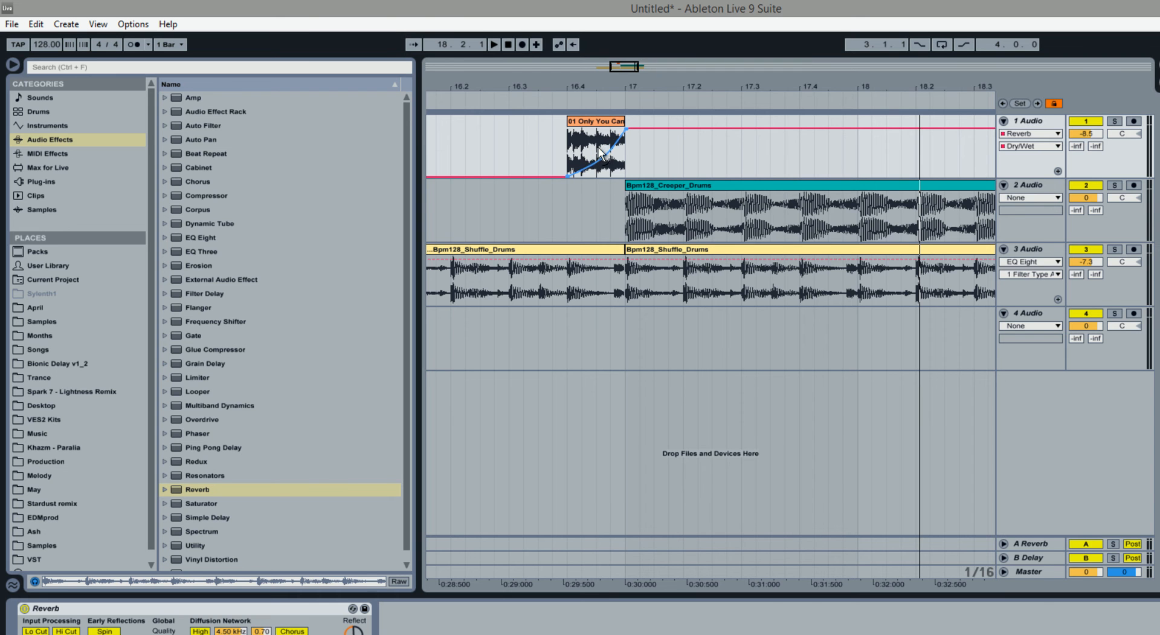
{"action": "left_click", "coordinate": [459, 96]}
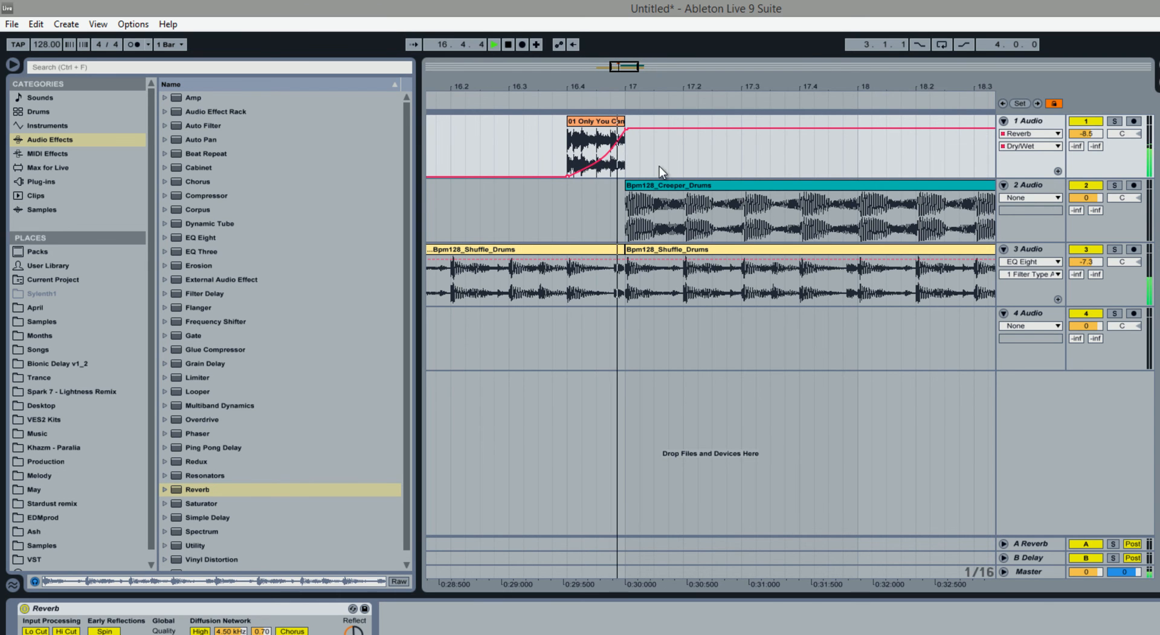
{"action": "left_click_drag", "start_coordinate": [635, 90], "coordinate": [640, 85]}
{"action": "key", "text": "space"}
- Set track 1's volume to -9.1 and add an EQ Eight after the Reverb with band 1 as a low cut at 264 Hz
{"action": "left_click_drag", "start_coordinate": [1086, 133], "coordinate": [1085, 135]}
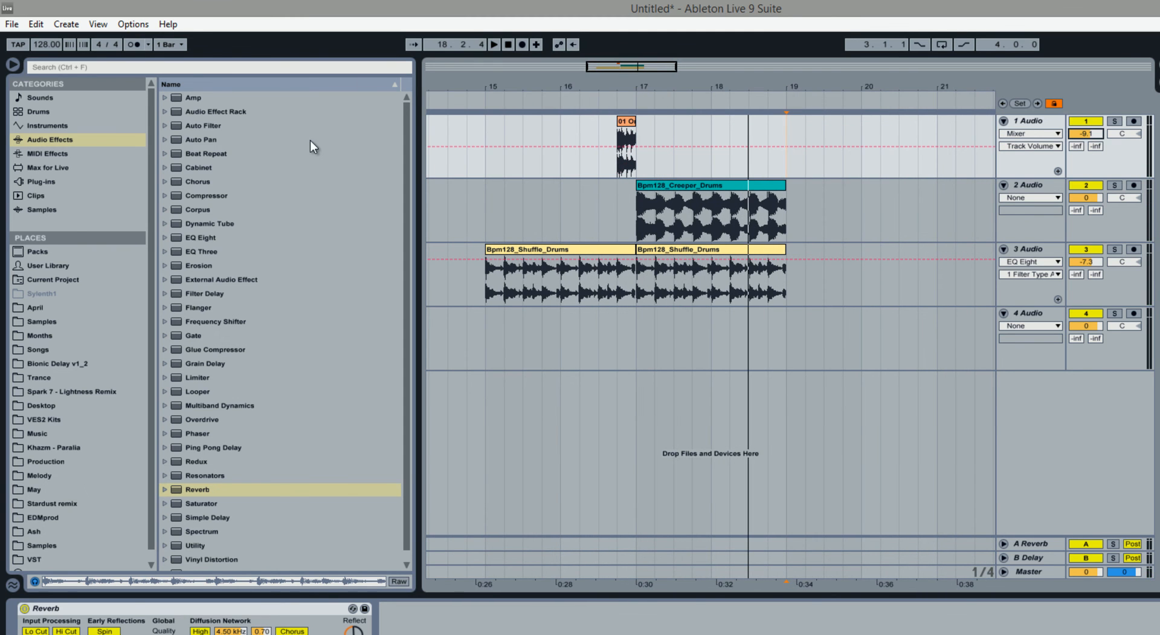
{"action": "double_click", "coordinate": [202, 237]}
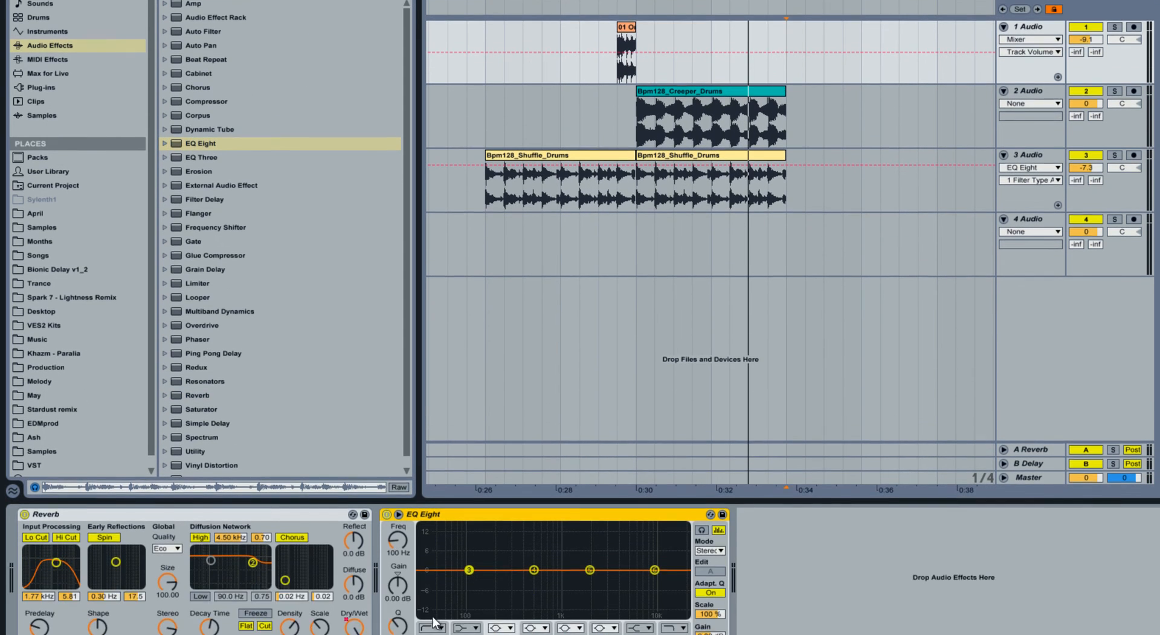
{"action": "left_click", "coordinate": [432, 583]}
{"action": "left_click", "coordinate": [430, 593]}
{"action": "left_click", "coordinate": [429, 594]}
{"action": "left_click", "coordinate": [433, 583]}
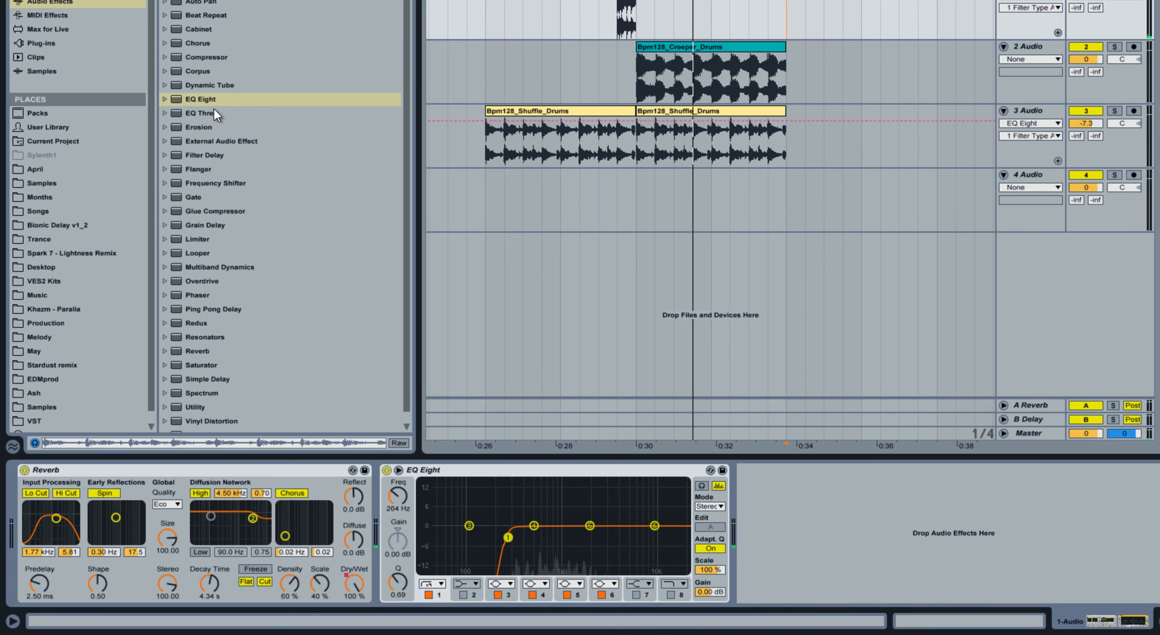
- Insert a Simple Delay between Reverb and EQ Eight with both delay times at 2, Feedback 44% and Dry/Wet 0%
{"action": "left_click_drag", "start_coordinate": [204, 381], "coordinate": [395, 484]}
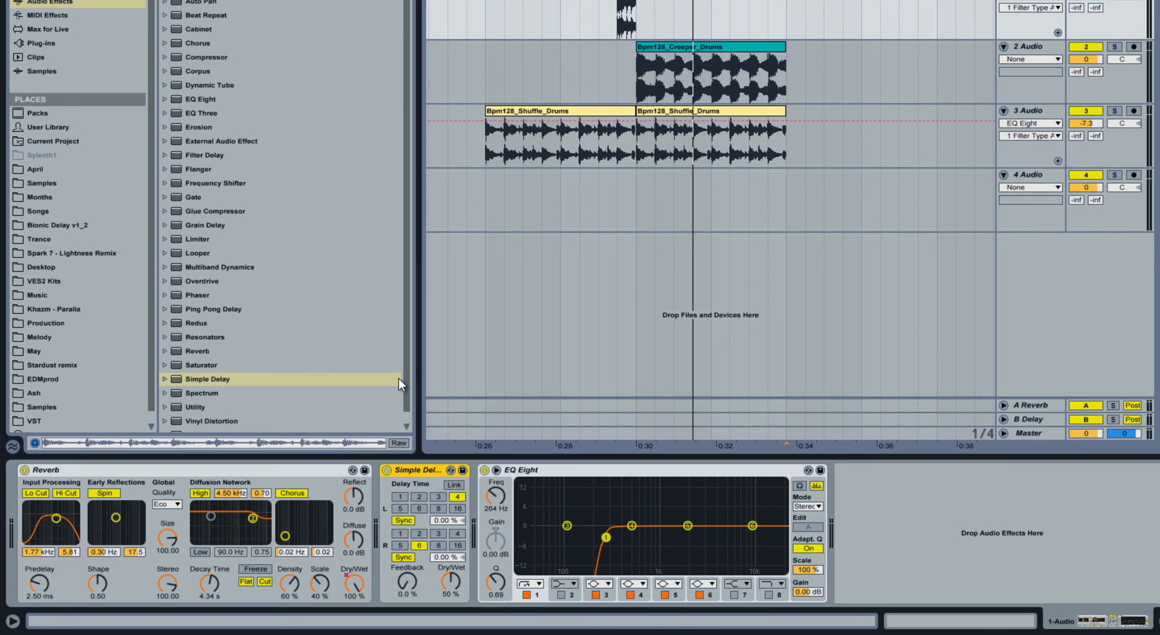
{"action": "left_click_drag", "start_coordinate": [406, 578], "coordinate": [449, 622]}
{"action": "left_click", "coordinate": [422, 533]}
{"action": "left_click", "coordinate": [417, 496]}
- Automate the Simple Delay's Dry/Wet on track 1 from 0% at 16.4 up to its maximum at bar 17, and play the transition
{"action": "right_click", "coordinate": [449, 574]}
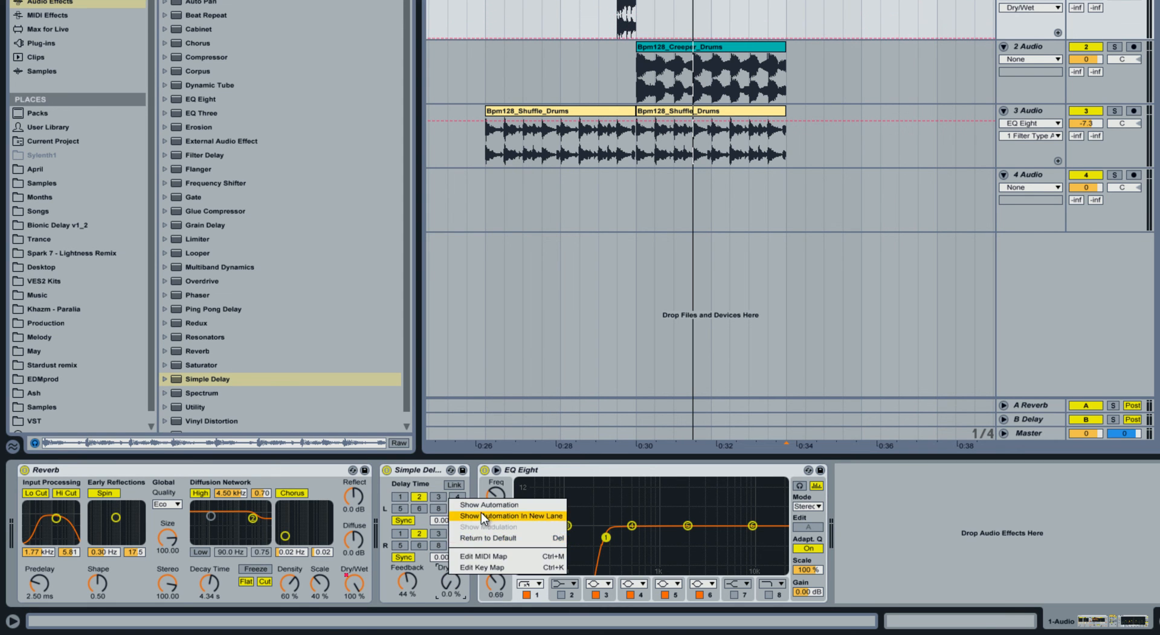
{"action": "left_click", "coordinate": [406, 584]}
{"action": "left_click_drag", "start_coordinate": [406, 584], "coordinate": [406, 573]}
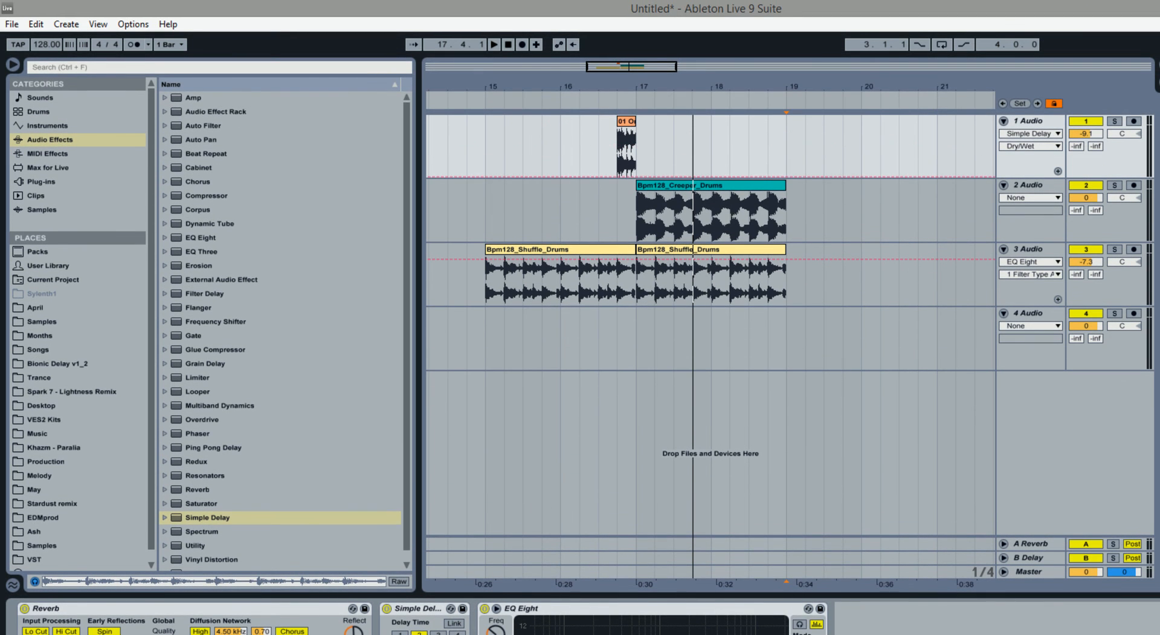
{"action": "left_click", "coordinate": [616, 176]}
{"action": "left_click_drag", "start_coordinate": [636, 176], "coordinate": [637, 128]}
{"action": "left_click", "coordinate": [618, 101]}
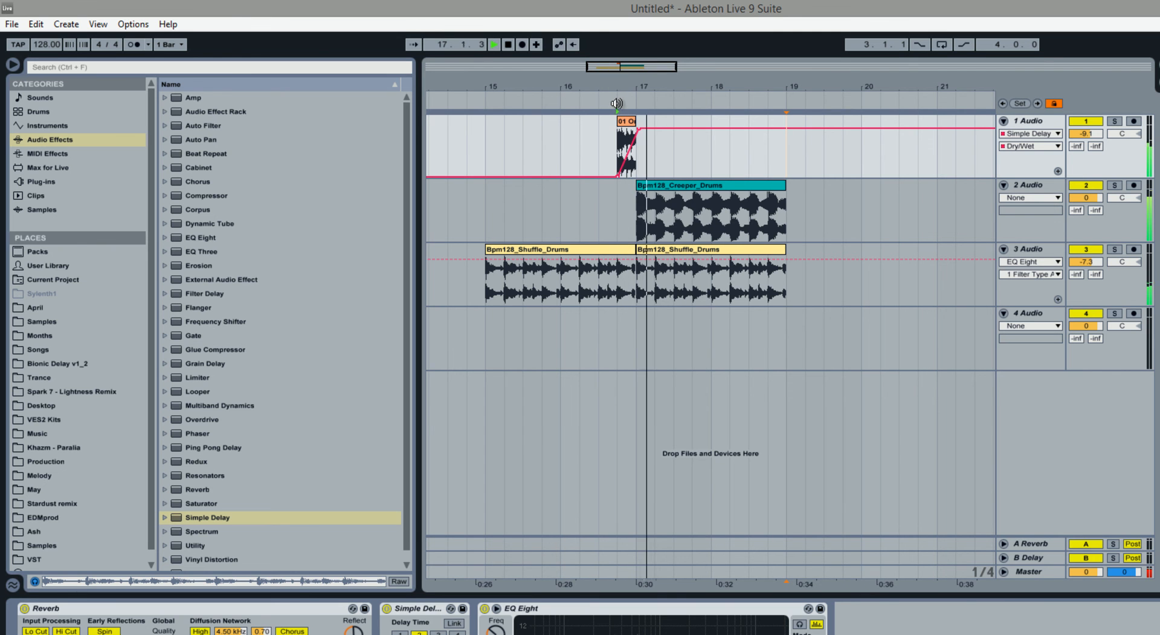
{"action": "left_click", "coordinate": [618, 100]}
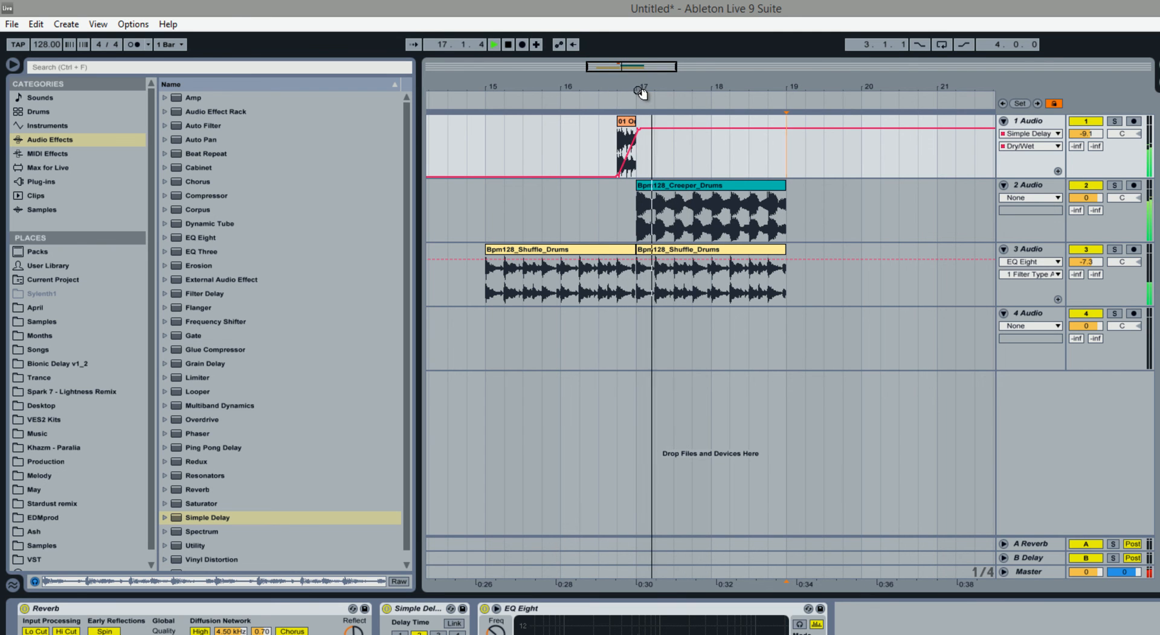
{"action": "left_click_drag", "start_coordinate": [642, 92], "coordinate": [641, 69]}
{"action": "key", "text": "space"}
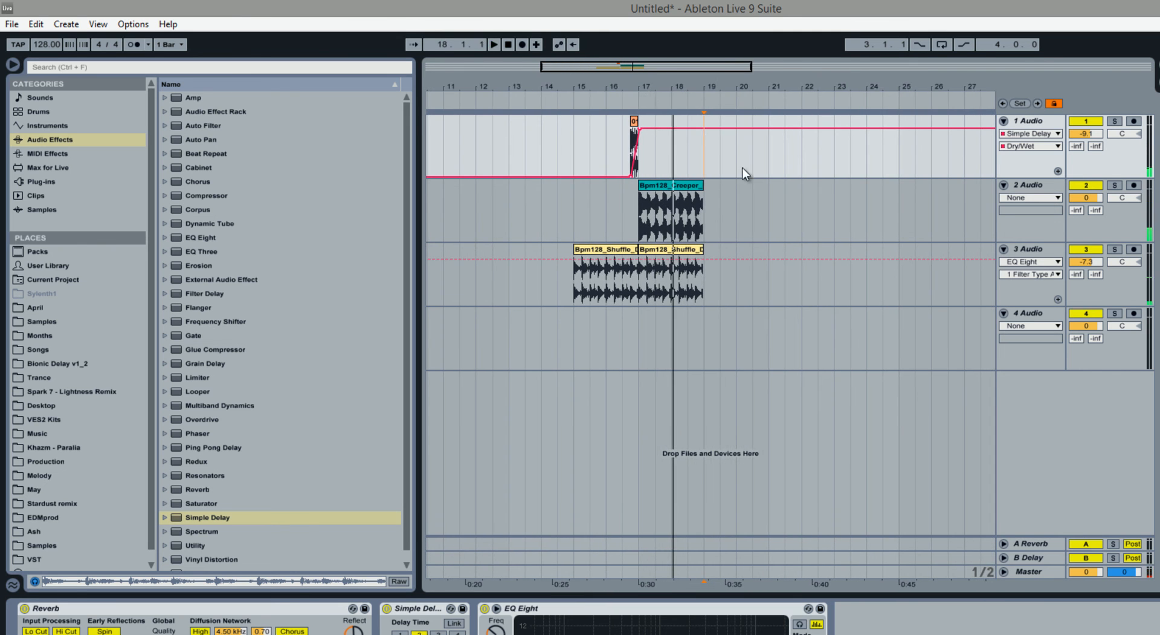
- Set track 1's volume to -10.5 and select the one-beat song sample between 16.4 and 17
{"action": "left_click_drag", "start_coordinate": [1093, 133], "coordinate": [1093, 136]}
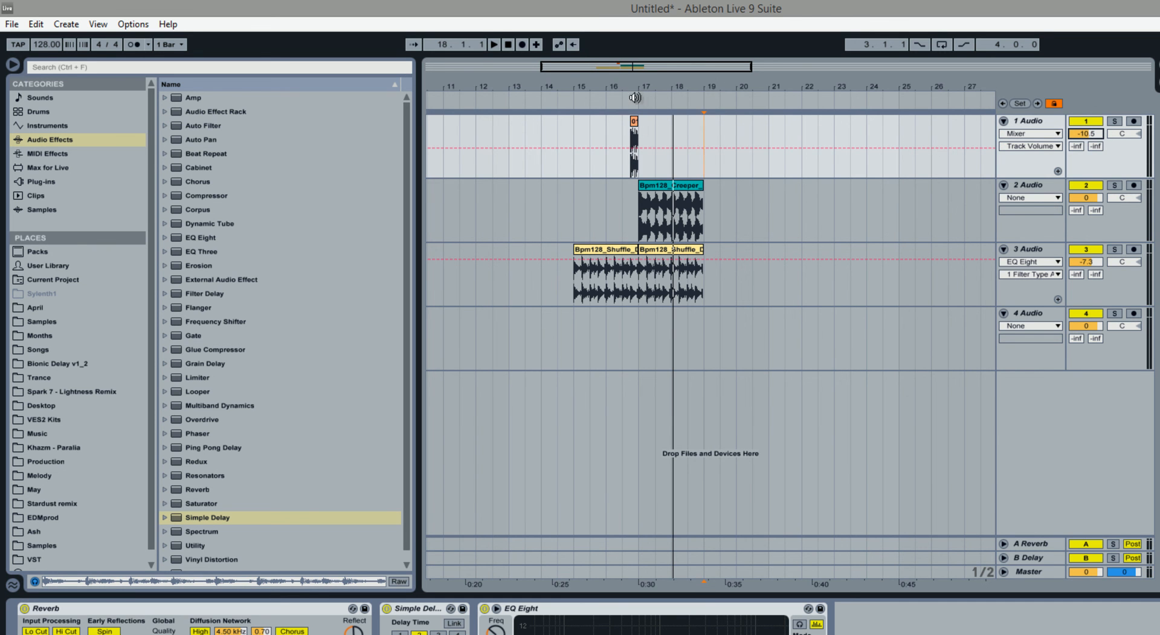
{"action": "left_click_drag", "start_coordinate": [634, 85], "coordinate": [637, 78]}
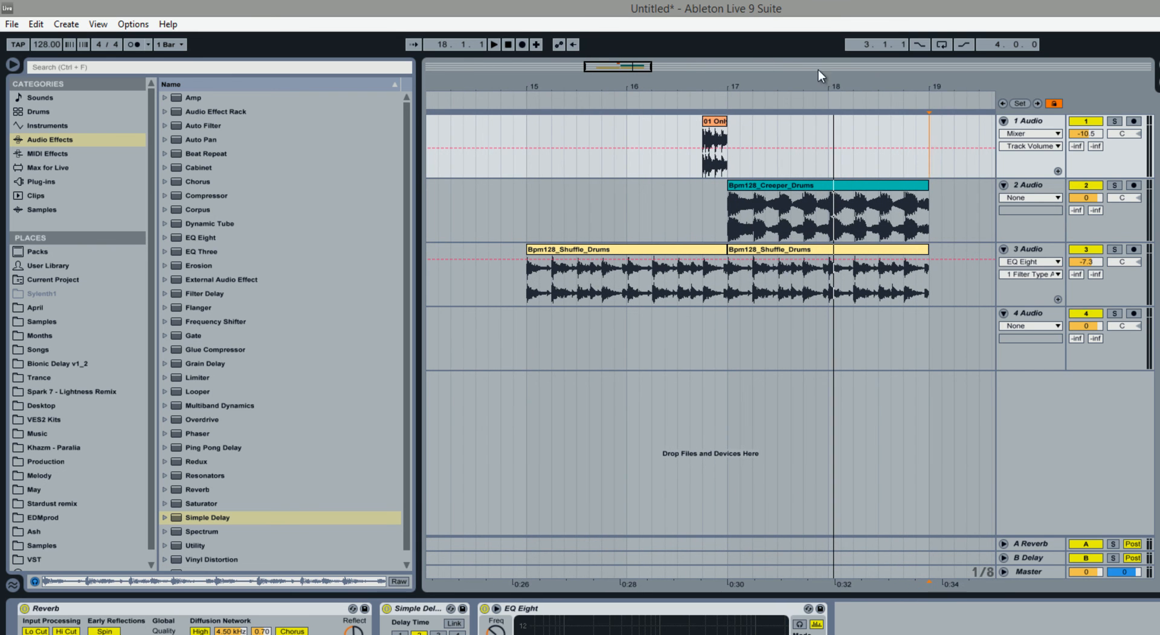
{"action": "left_click_drag", "start_coordinate": [711, 87], "coordinate": [712, 83]}
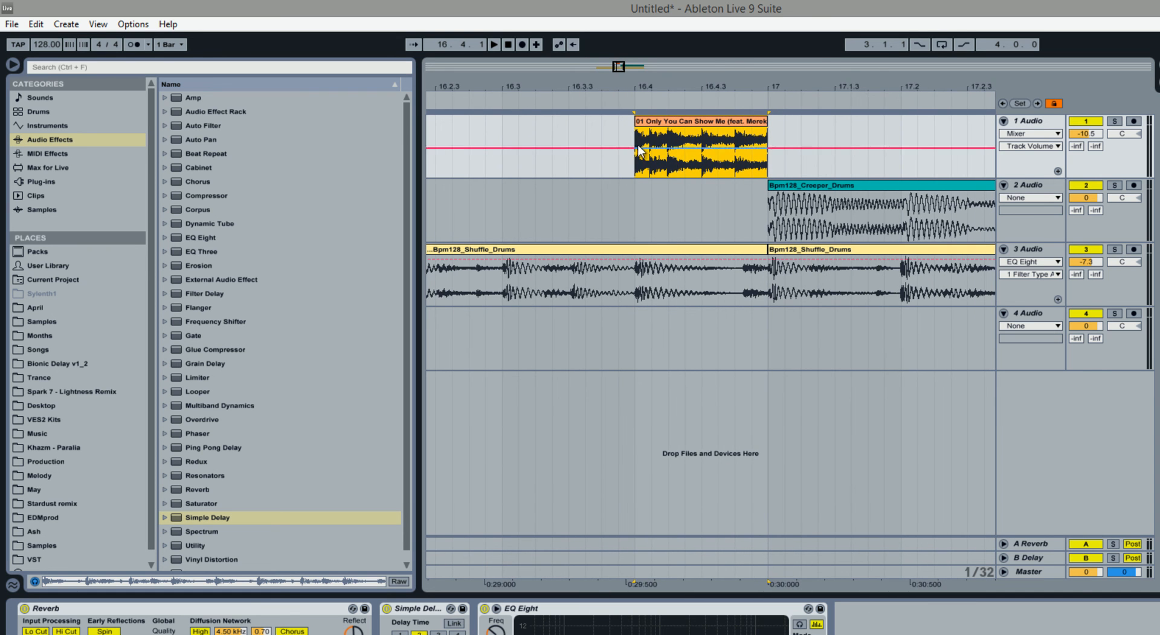
{"action": "left_click_drag", "start_coordinate": [530, 85], "coordinate": [667, 59]}
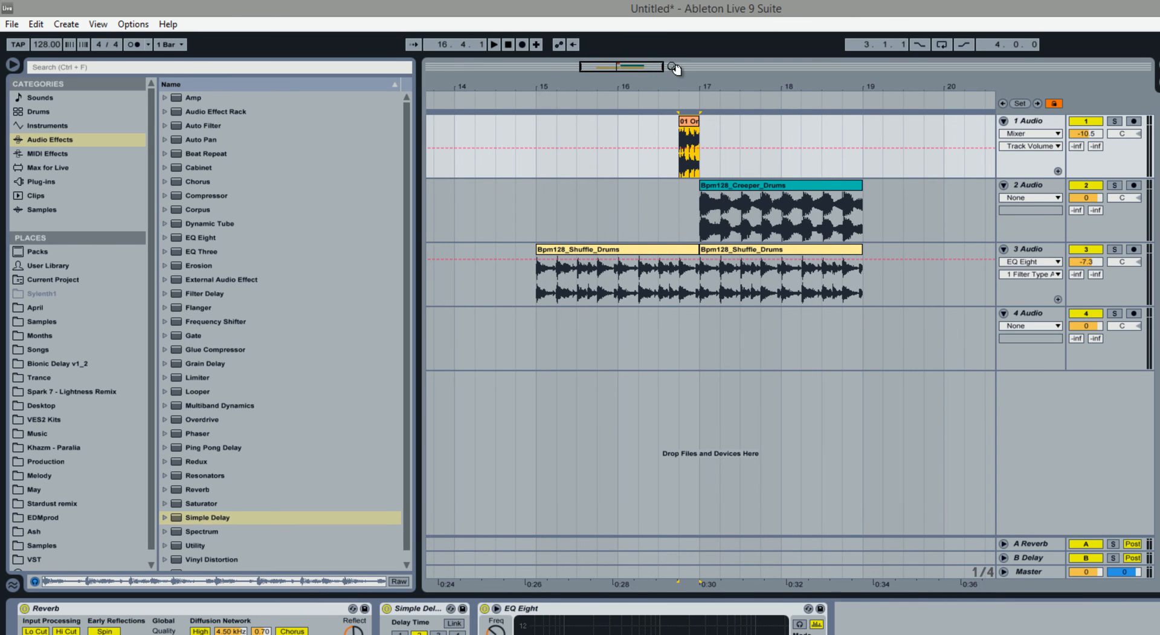